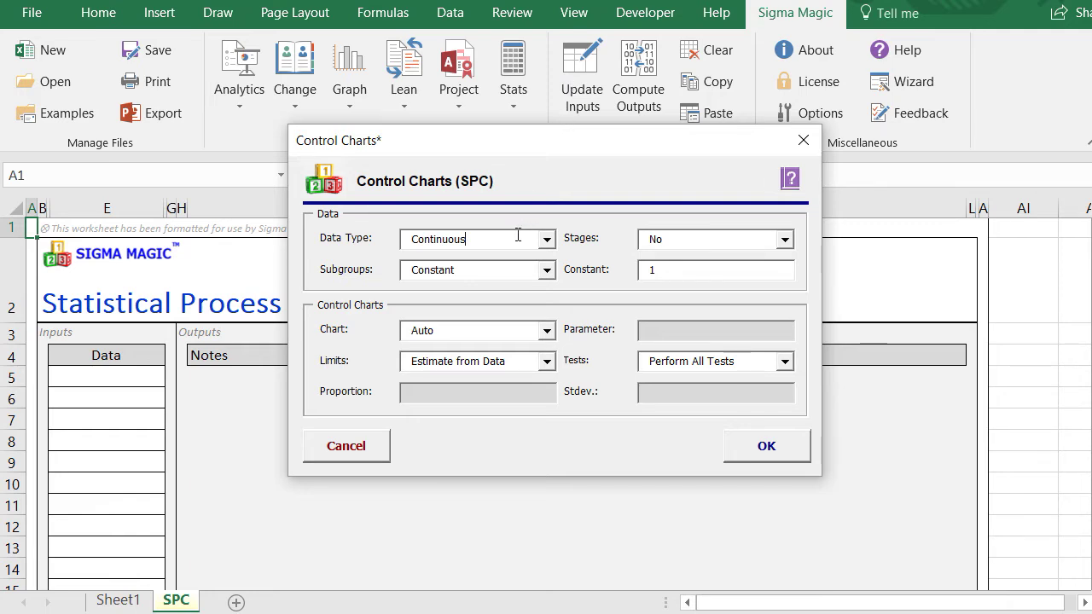
- Configure the control chart for continuous data with the I-MR chart type and all tests performed, and apply the settings
left_click(546, 240)
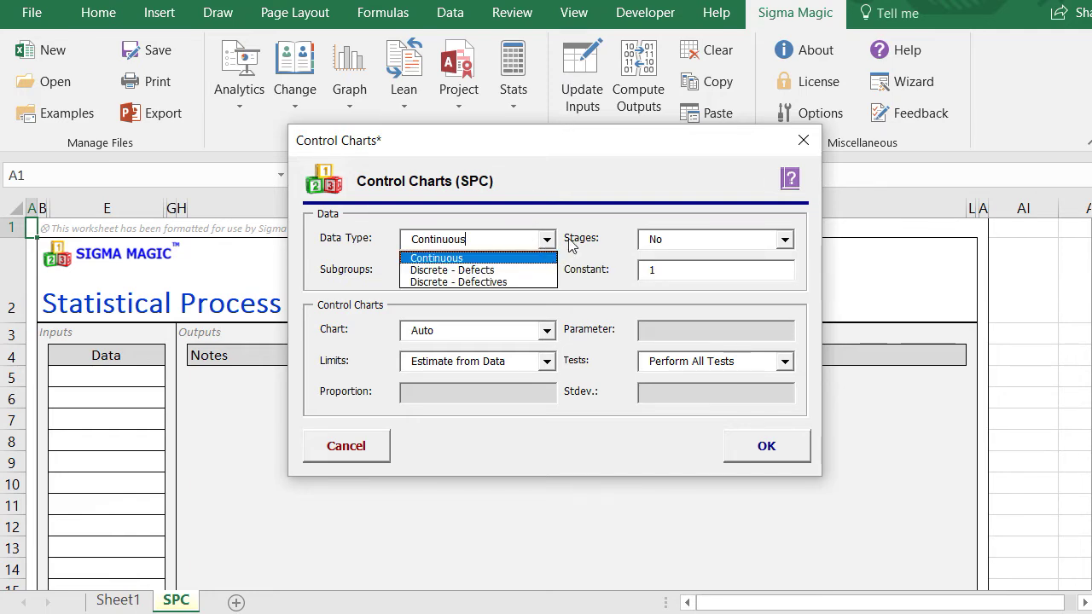
left_click(571, 246)
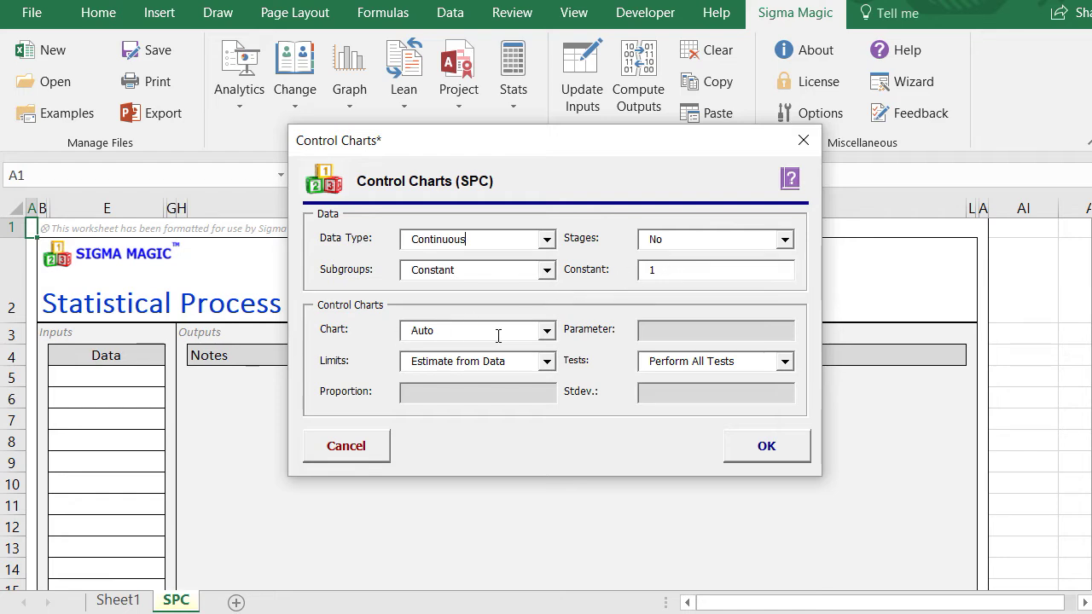
left_click(546, 331)
left_click(499, 355)
left_click(487, 332)
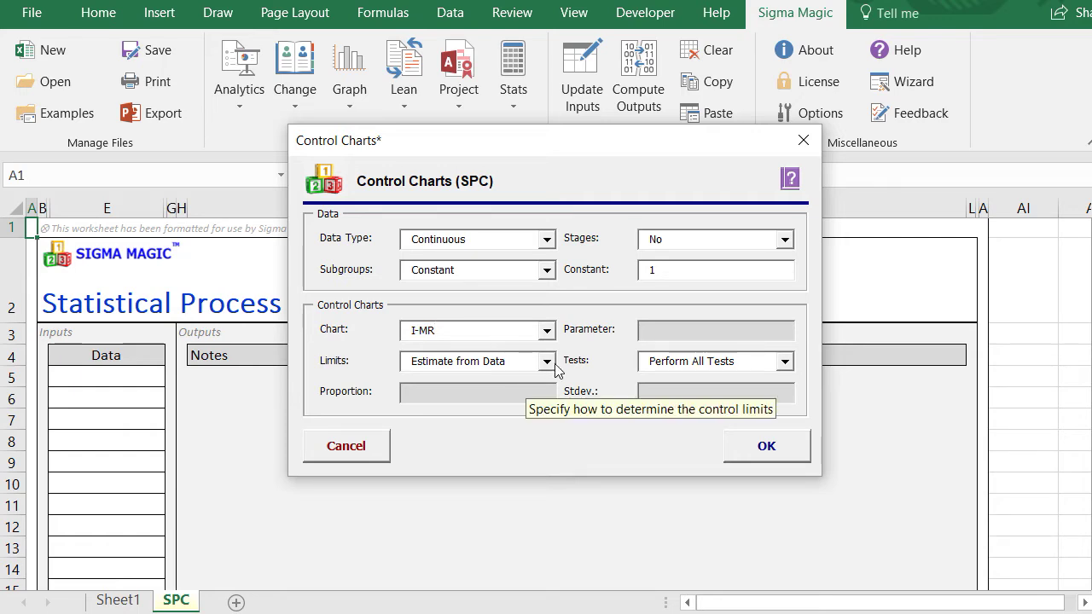
left_click(785, 361)
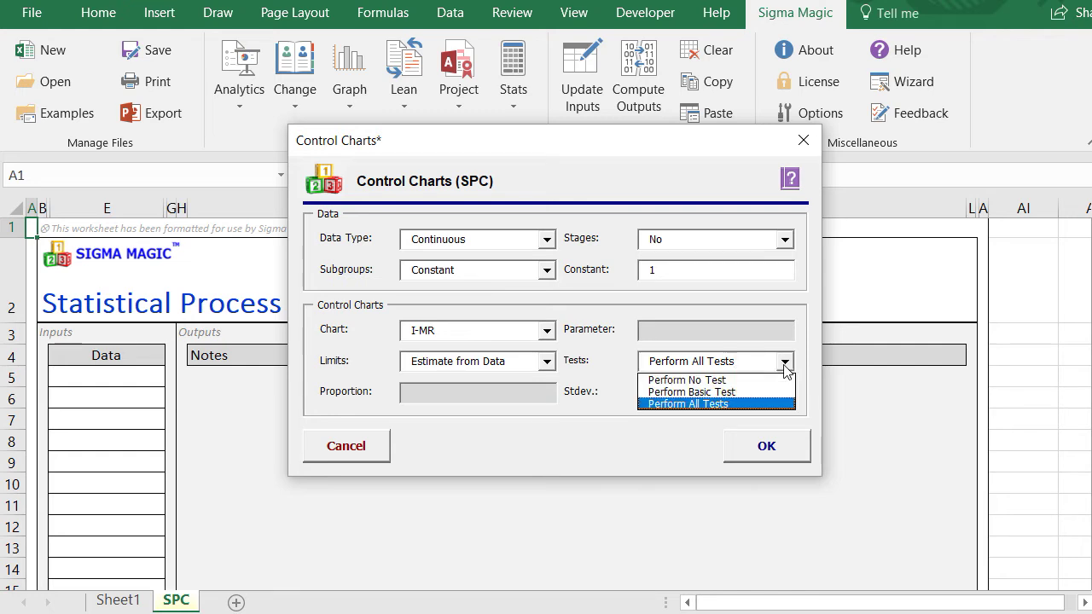
left_click(801, 349)
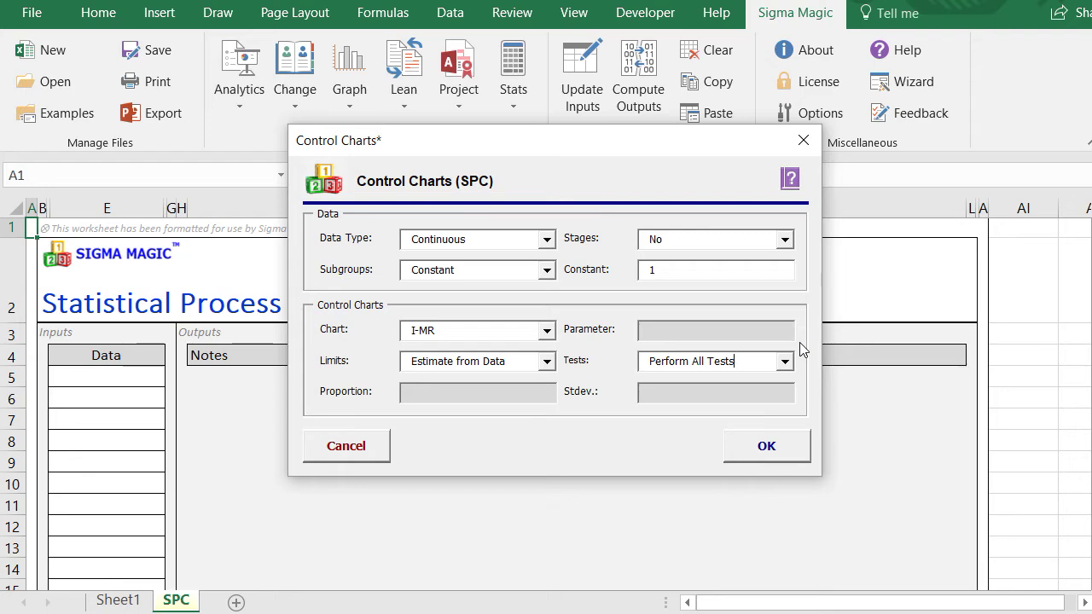
left_click(772, 443)
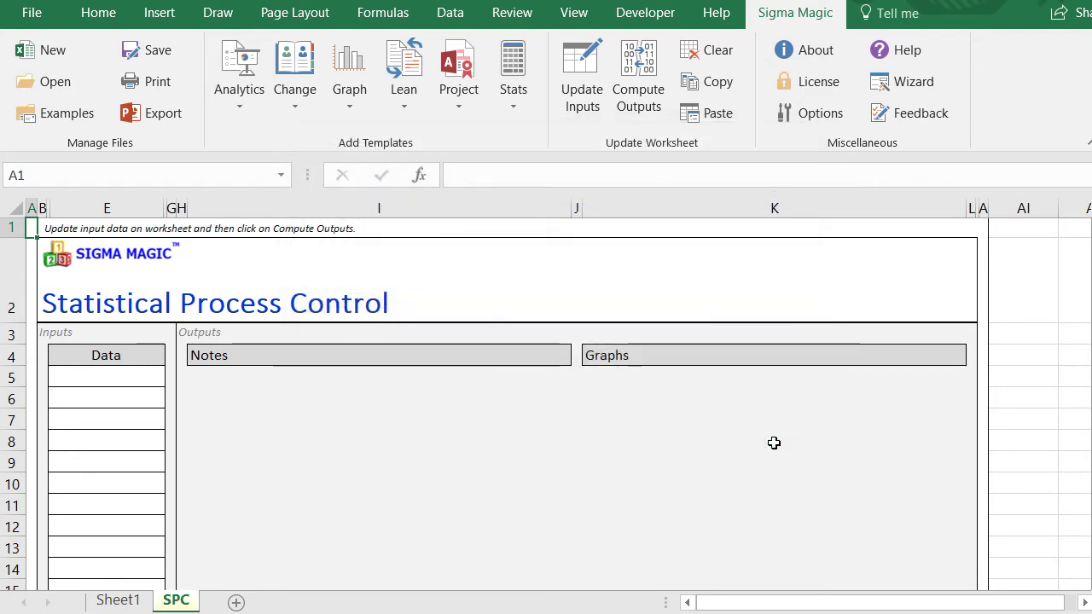
- Check the external Excel workbook set as the auto data source in the Sigma Magic options
left_click(135, 363)
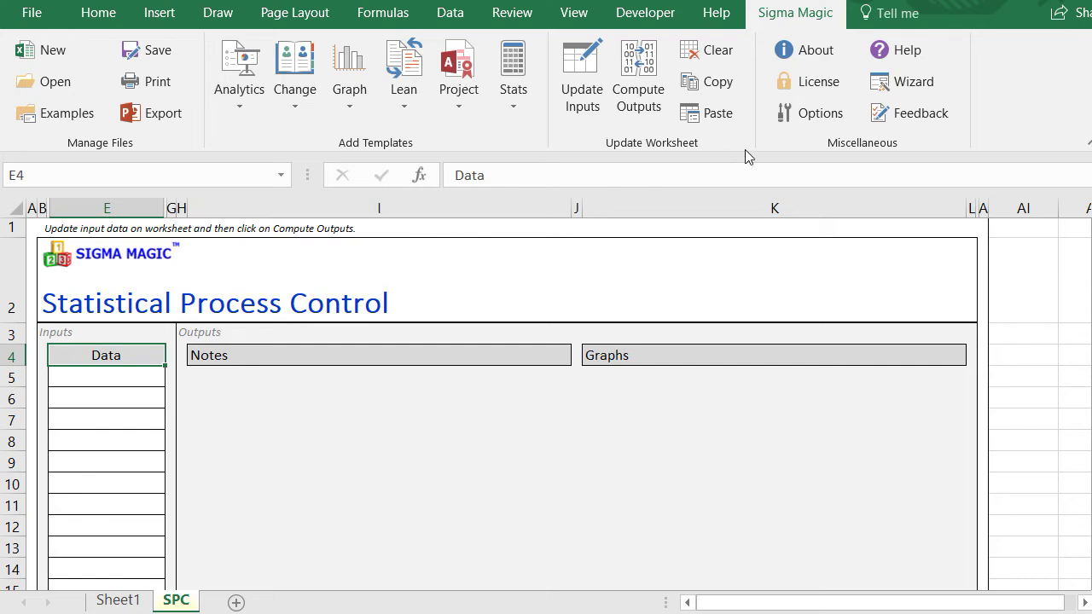
left_click(809, 120)
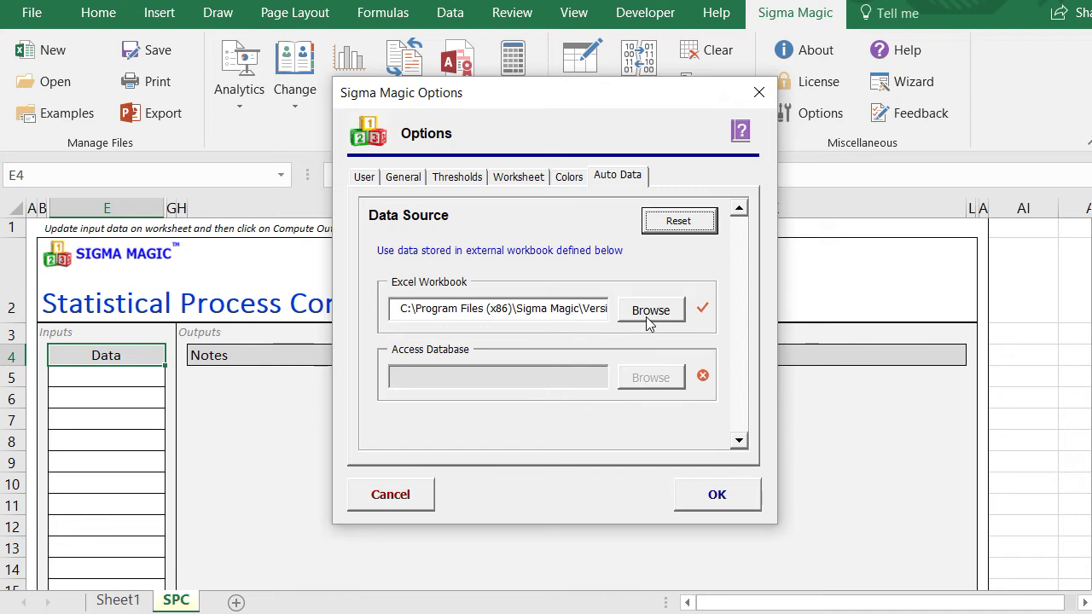
left_click(723, 494)
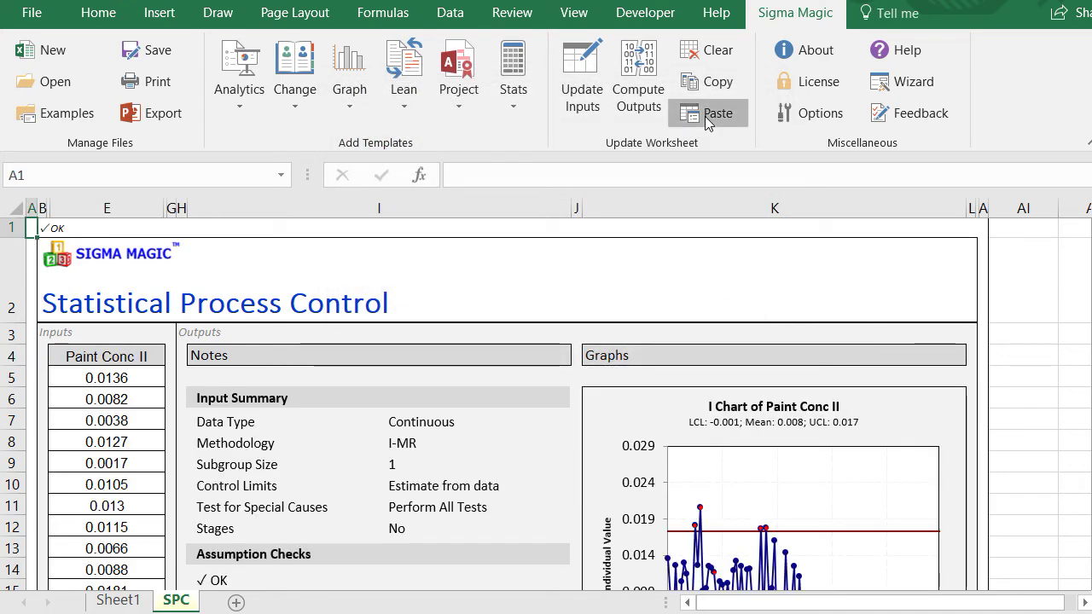
- Paste the Paint Conc. variable from Sigma Magic Training Data.xlsx into the SPC template as its data
left_click(707, 113)
left_click(423, 299)
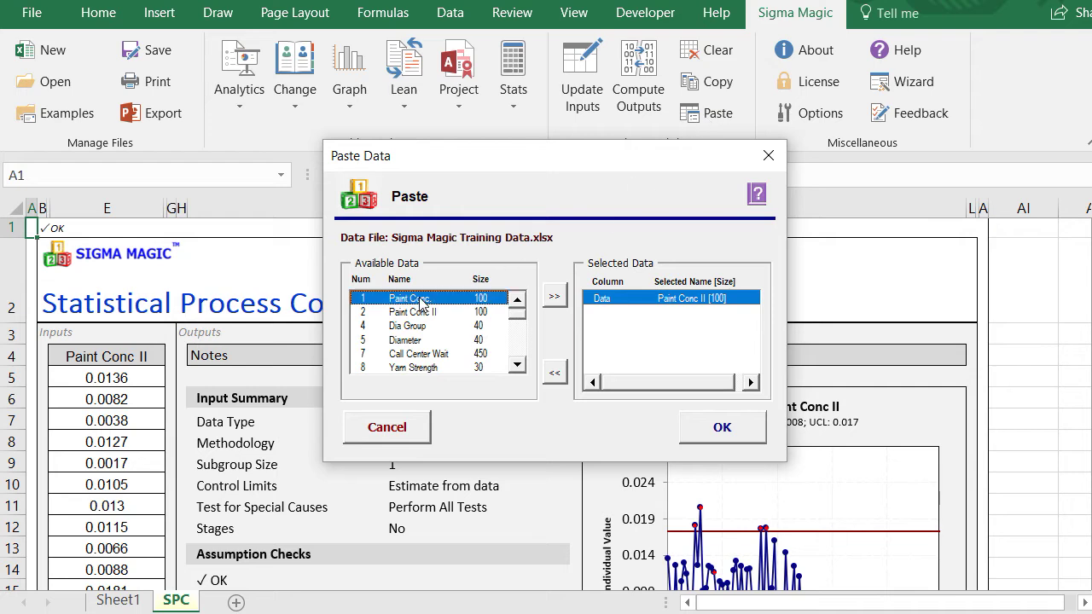
left_click(562, 297)
left_click(737, 427)
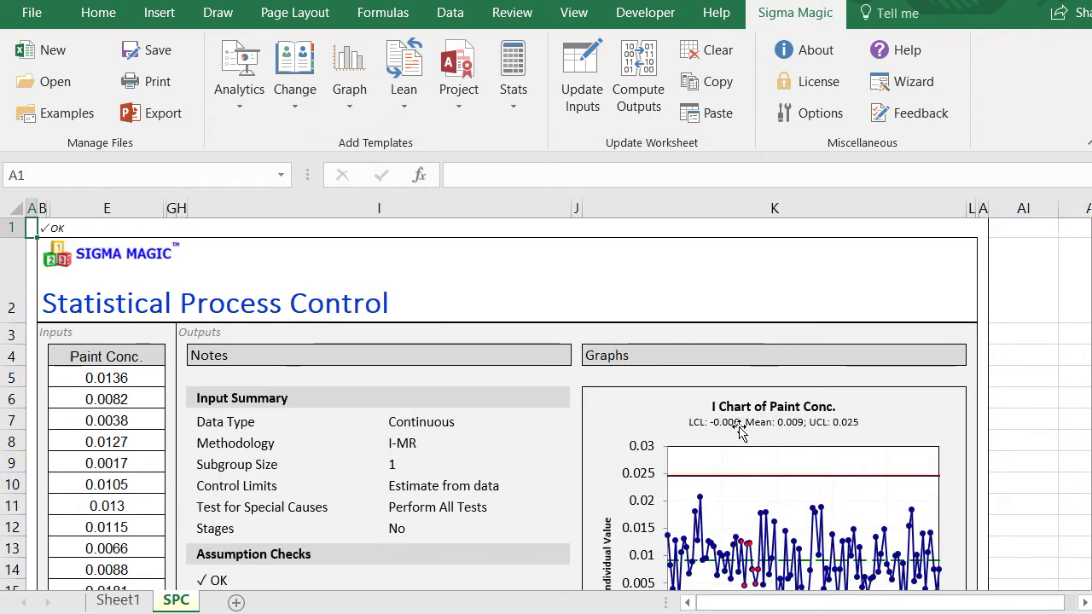
- Examine the analysis notes, control limits, out-of-control points, conclusion and the I and MR charts of Paint Conc
scroll(621, 390, "down", 1)
scroll(623, 394, "down", 1)
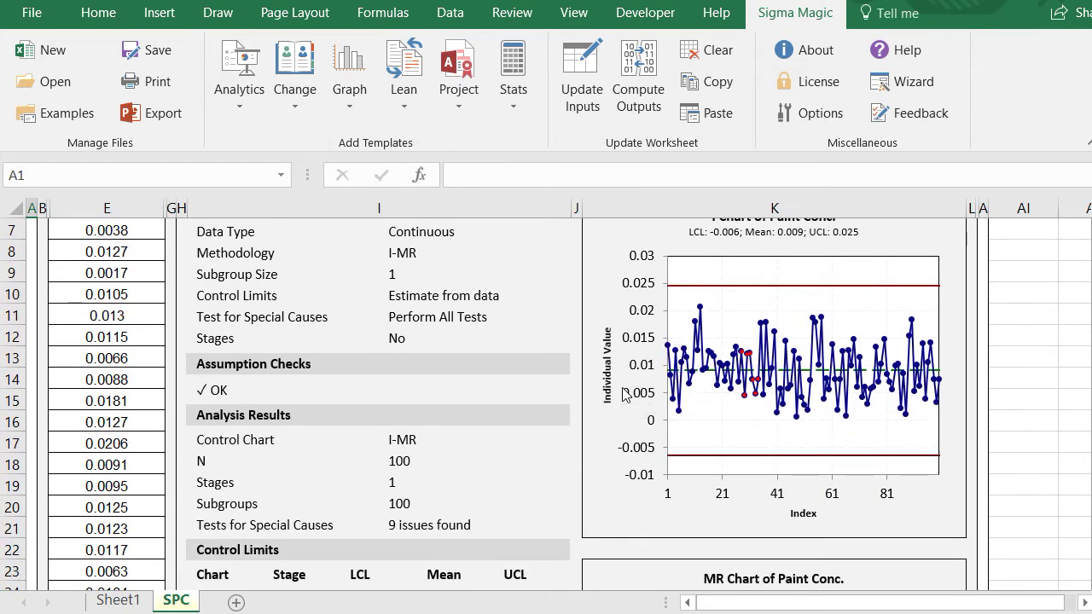
scroll(622, 394, "down", 1)
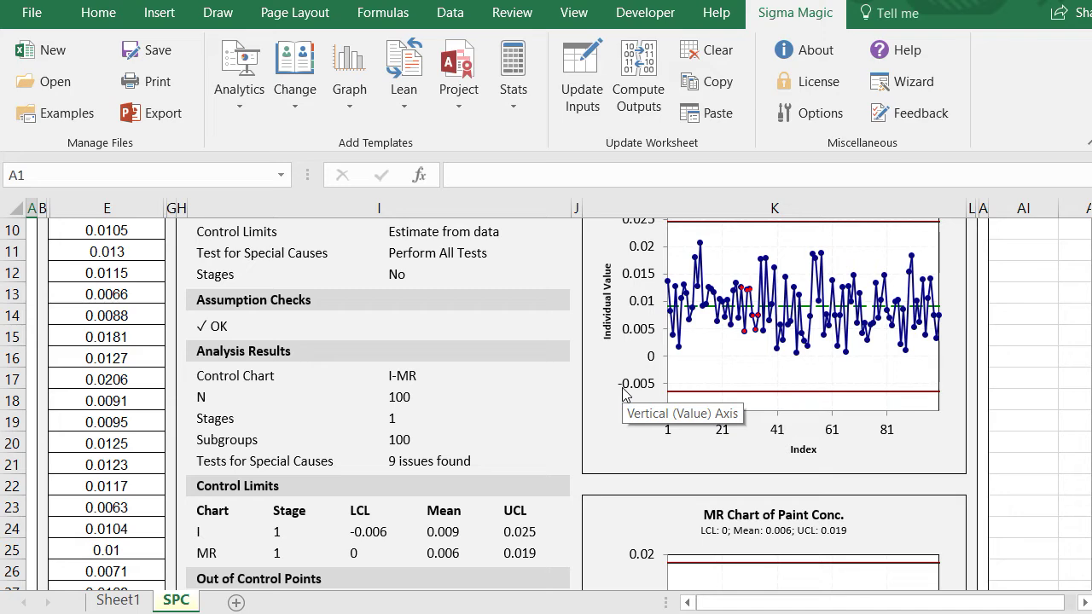
scroll(622, 392, "down", 1)
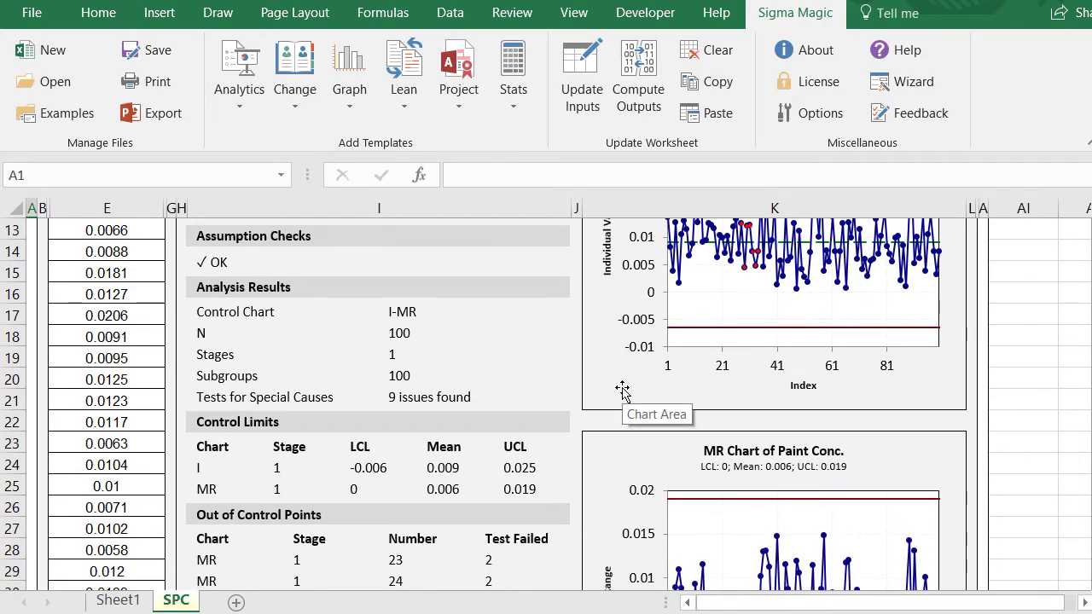
scroll(622, 391, "down", 1)
scroll(622, 390, "down", 1)
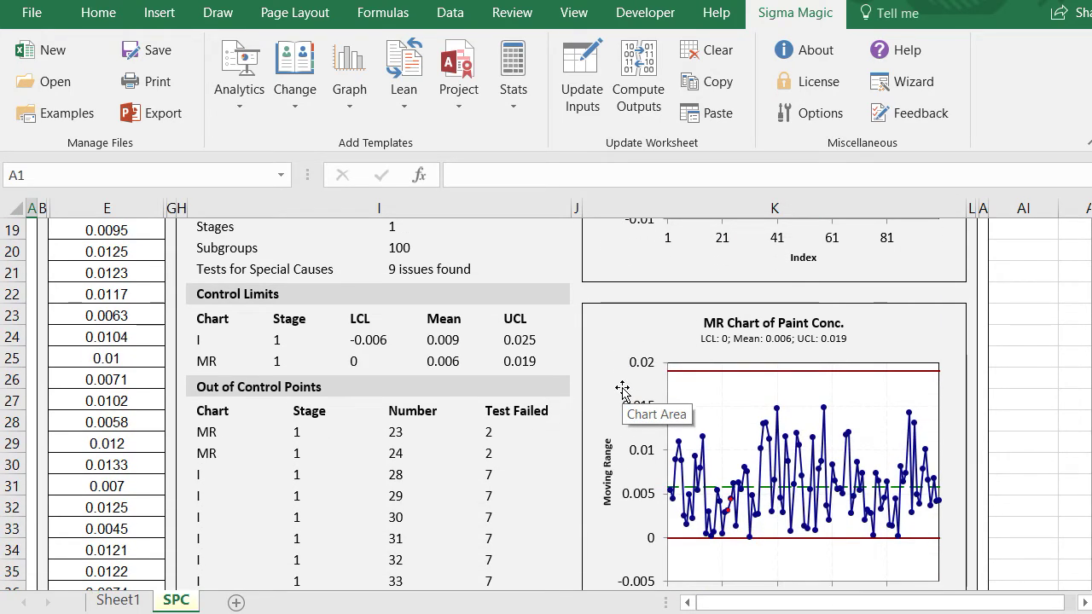
scroll(623, 390, "down", 1)
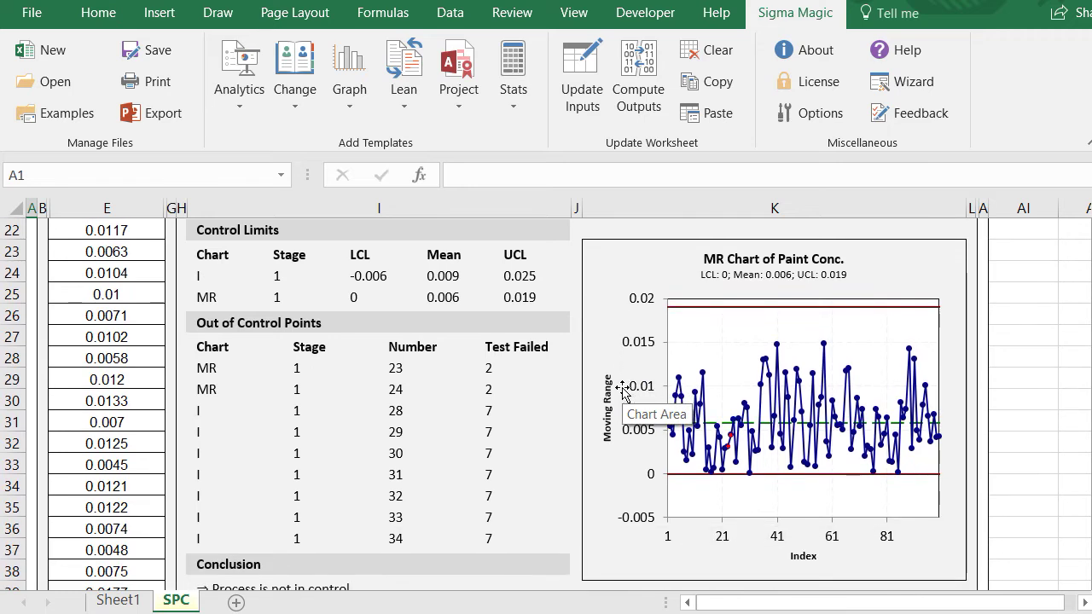
scroll(622, 390, "down", 1)
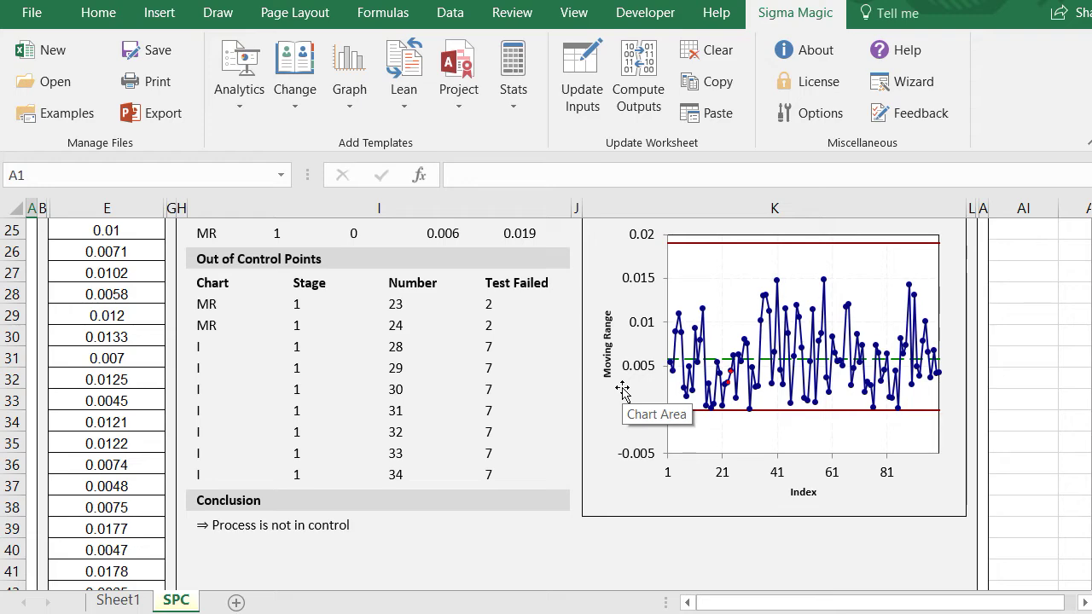
scroll(623, 391, "up", 4)
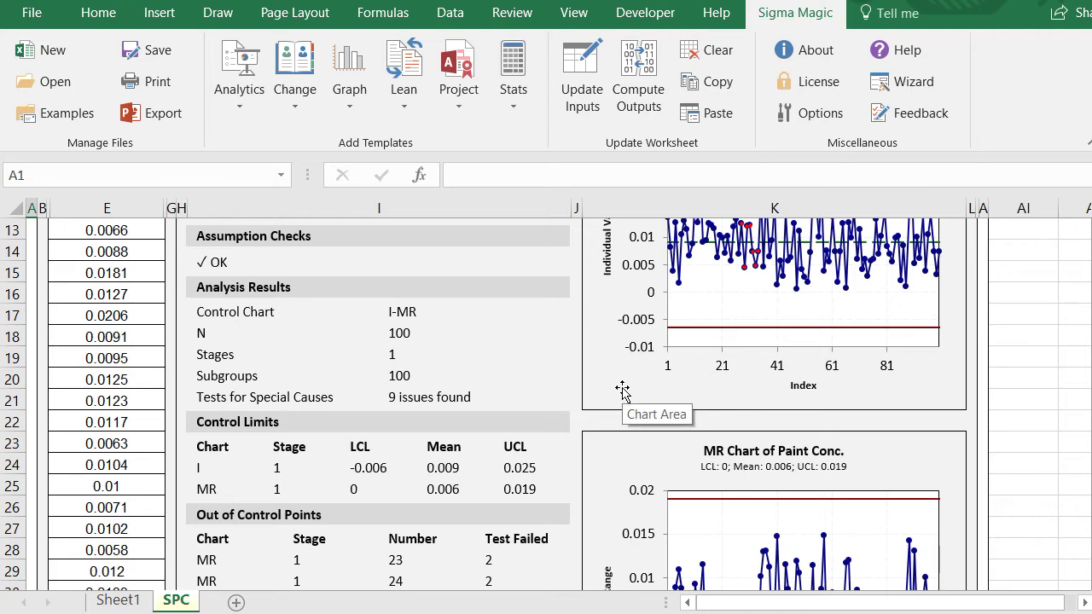
scroll(622, 391, "down", 1)
scroll(622, 390, "down", 1)
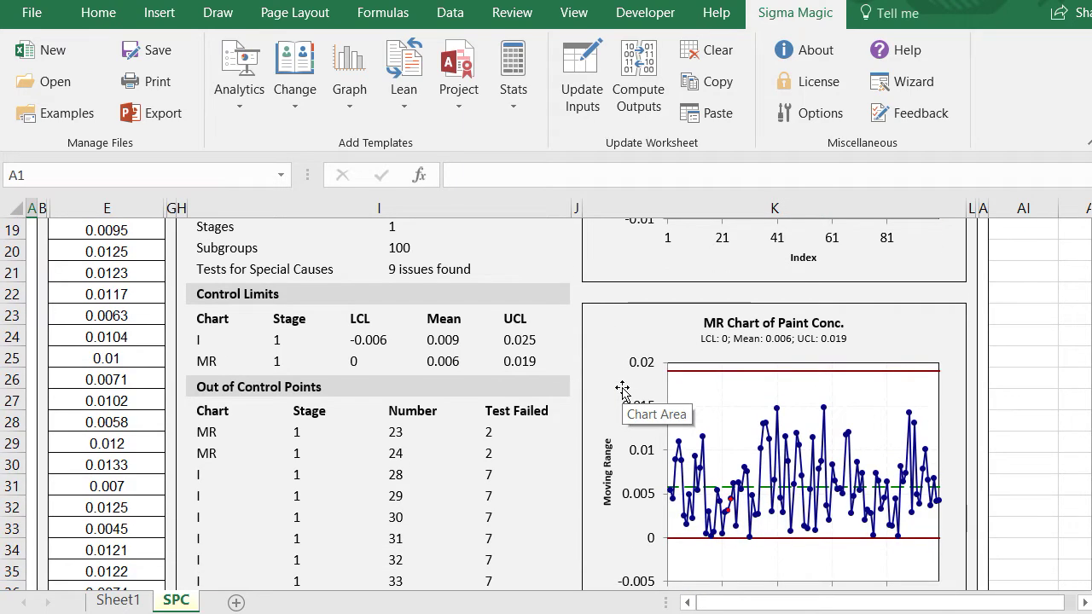
scroll(622, 391, "down", 1)
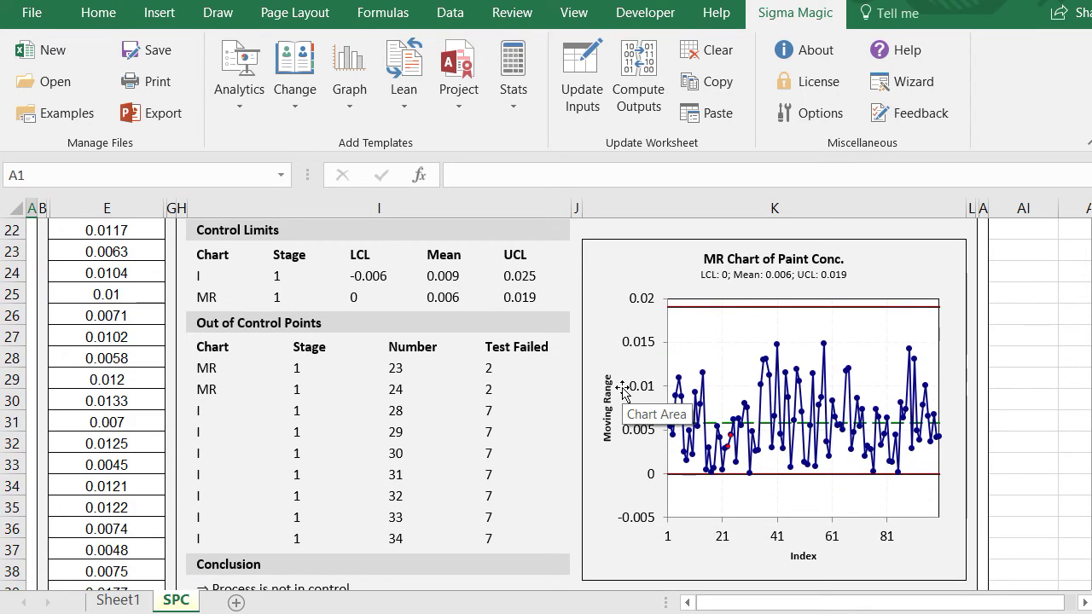
scroll(622, 391, "down", 1)
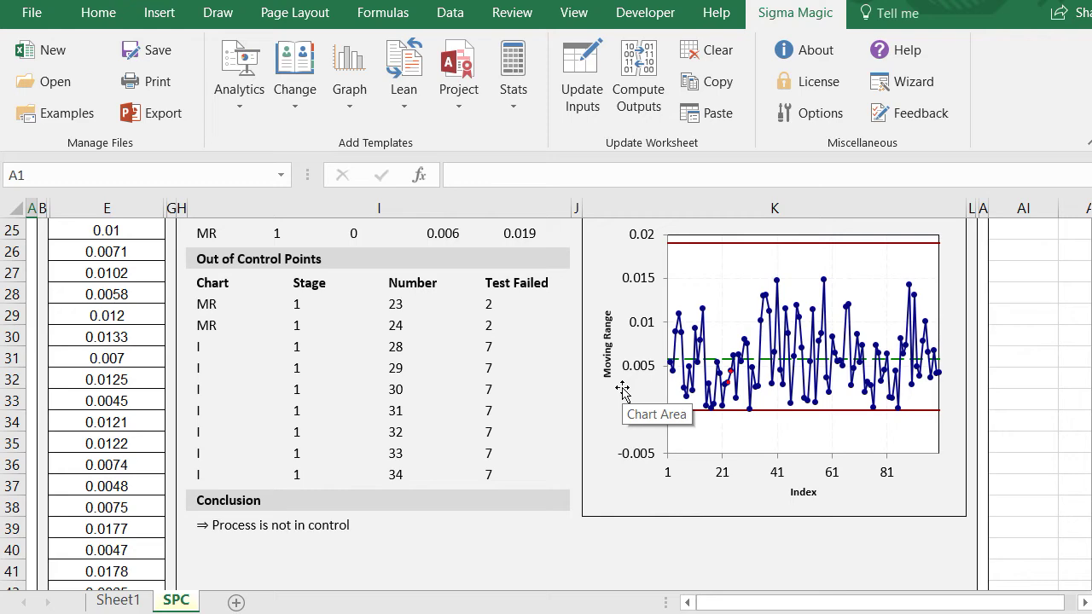
- Open the Control Charts help page and read the descriptions of the failed-test numbers
key("F1")
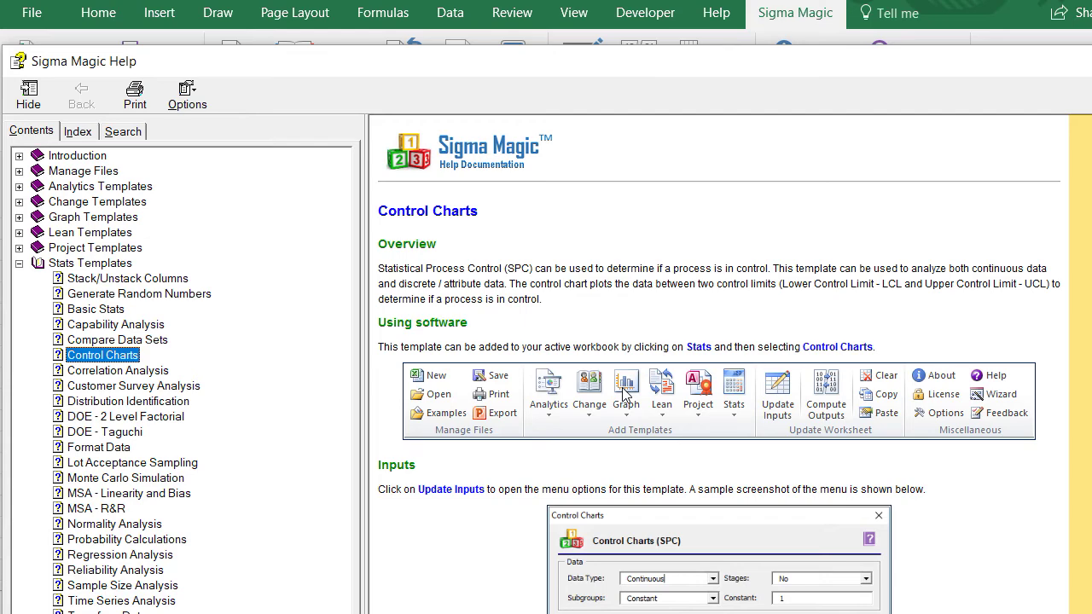
scroll(717, 366, "down", 15)
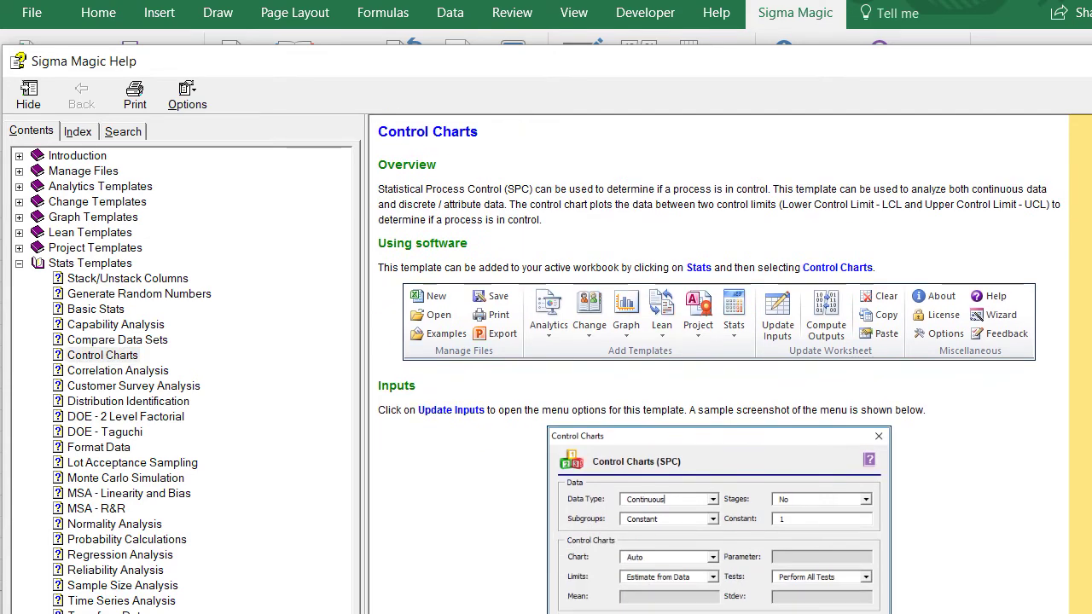
scroll(721, 364, "down", 5)
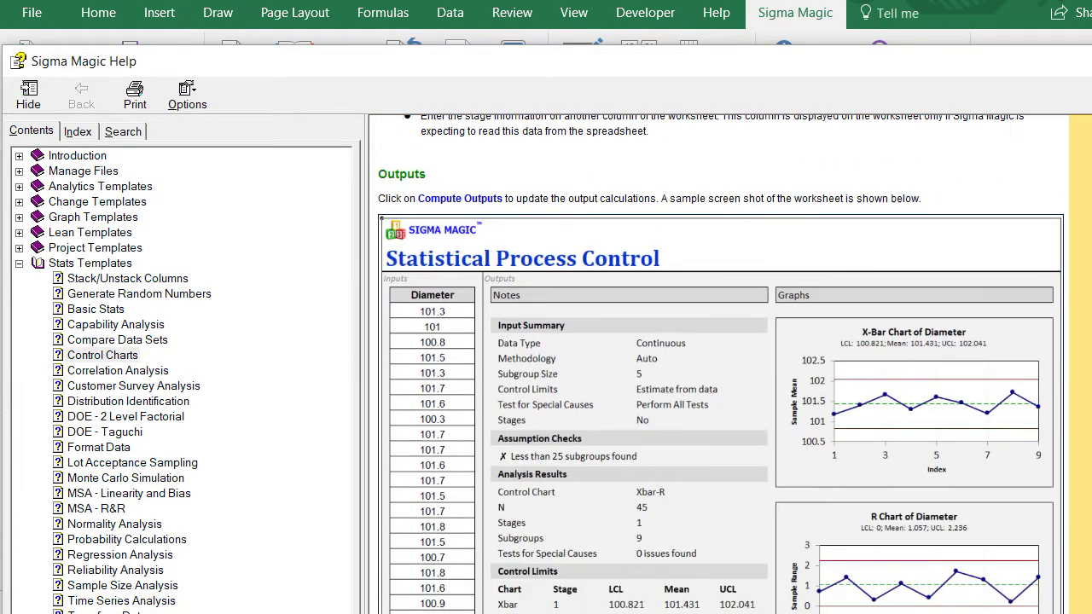
scroll(721, 365, "down", 8)
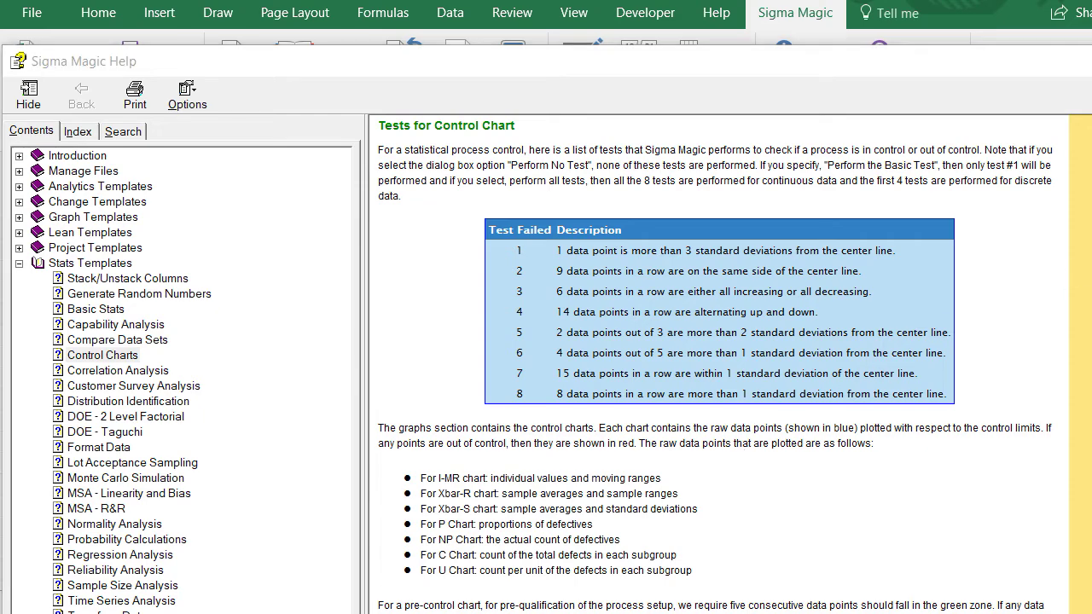
- Return to the SPC worksheet and review its out-of-control points and conclusion against the test descriptions
key("alt+Tab")
scroll(512, 401, "up", 8)
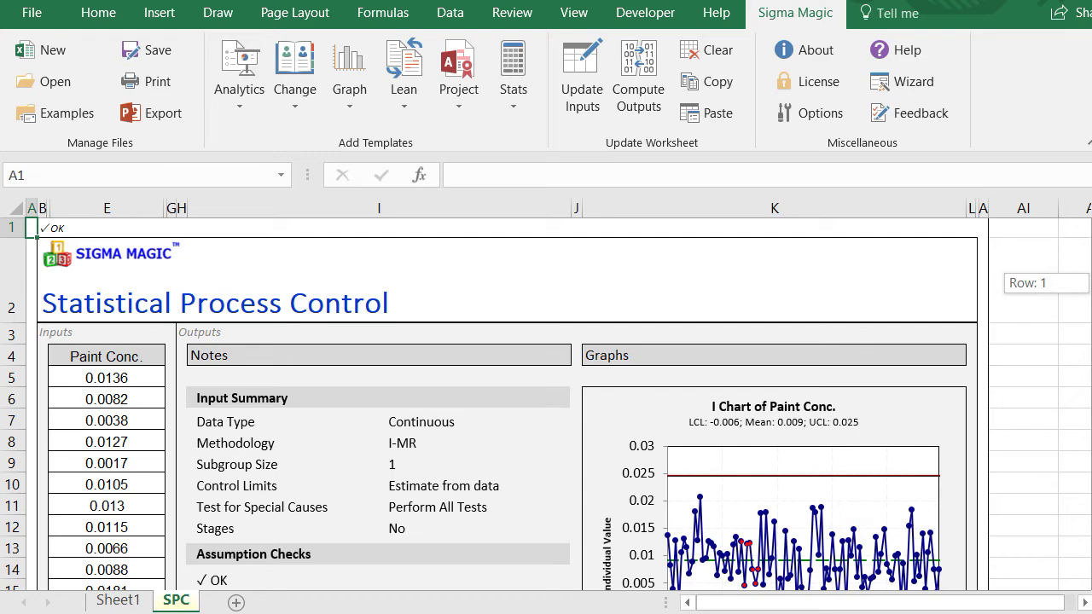
scroll(511, 401, "down", 2)
scroll(512, 401, "down", 7)
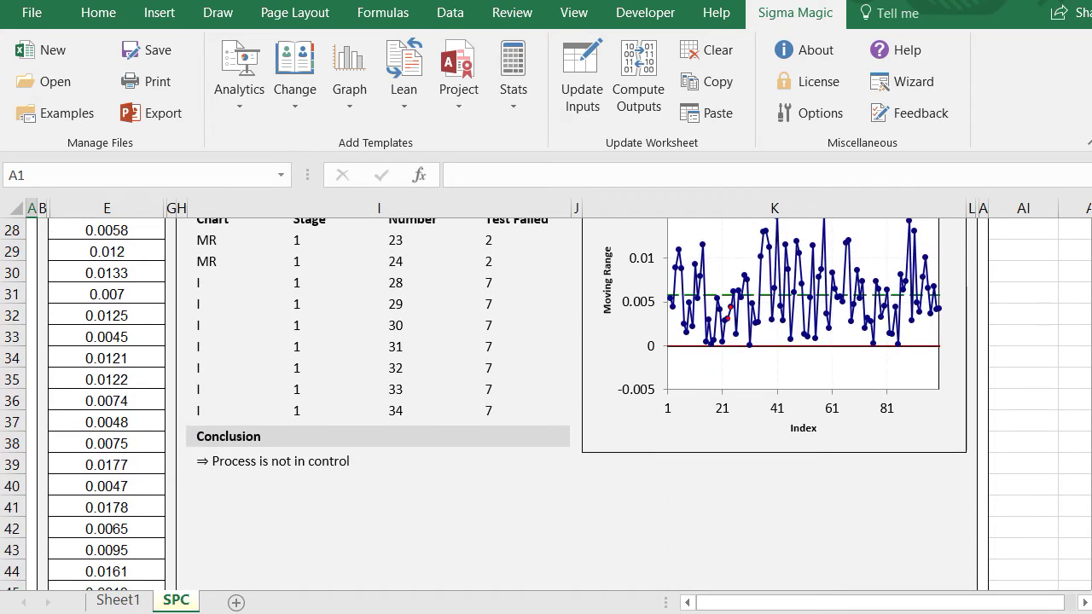
scroll(512, 400, "up", 9)
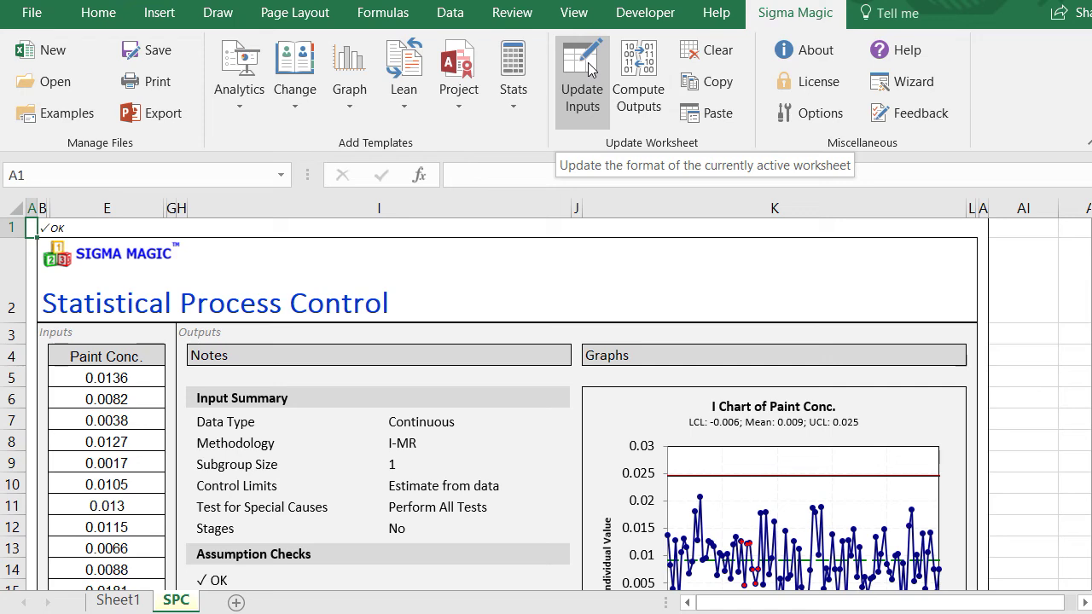
- Update the control chart inputs by setting Stages to Yes
left_click(587, 62)
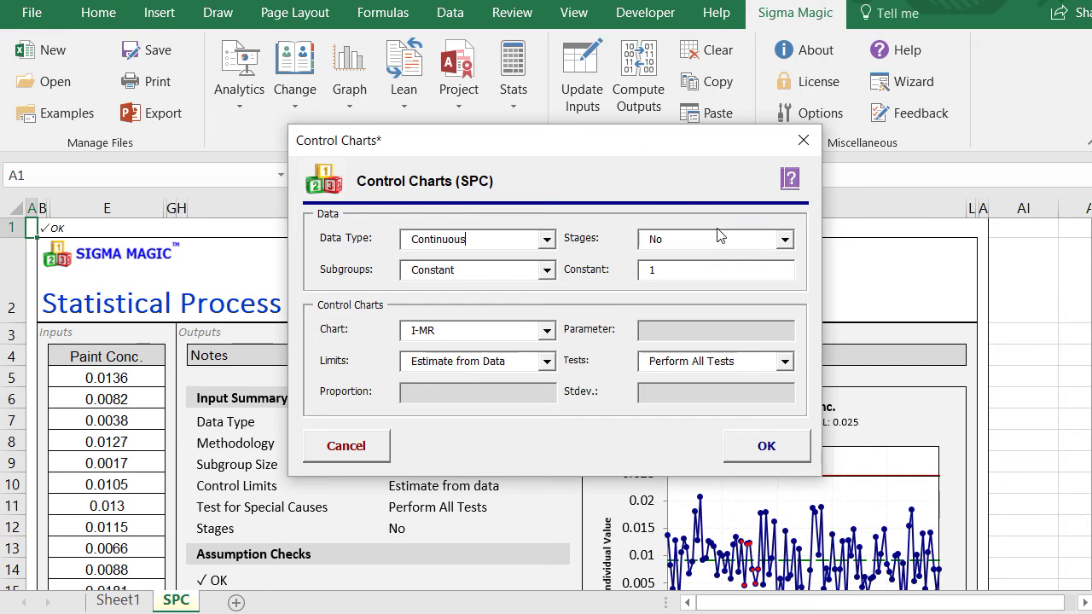
left_click(780, 241)
left_click(773, 254)
left_click(727, 240)
left_click(767, 446)
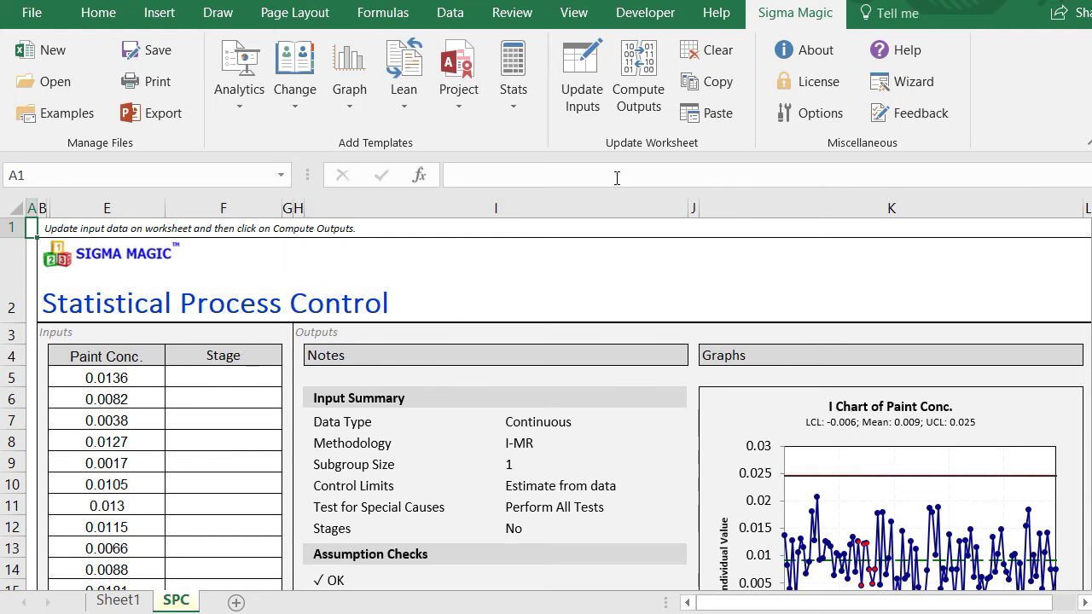
- Paste Paint Conc II as the data and Paint Stage as the stages, and view the resulting staged chart
left_click(712, 118)
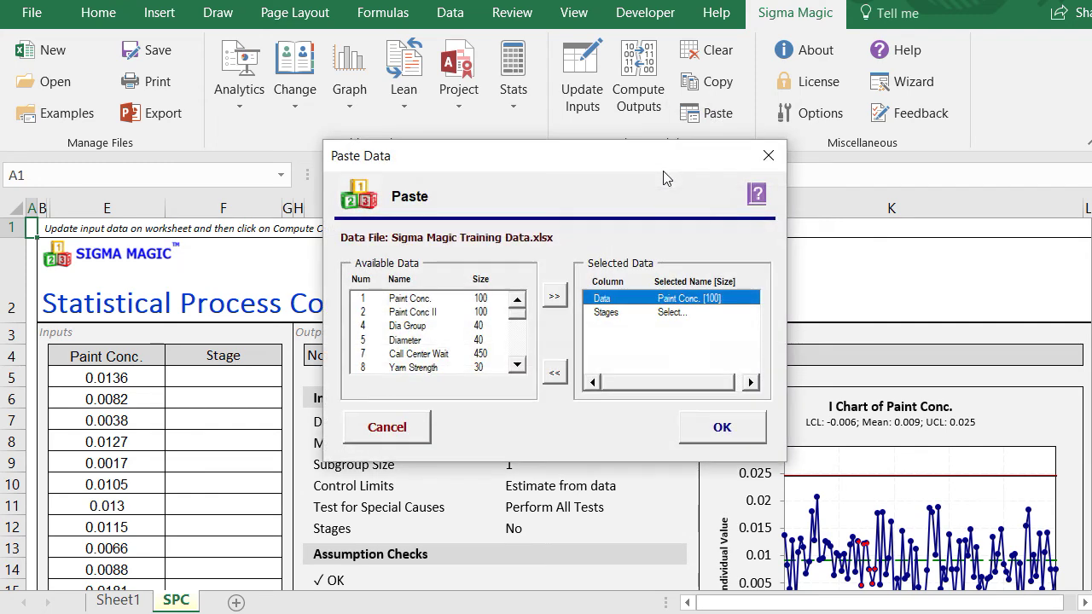
left_click(443, 313)
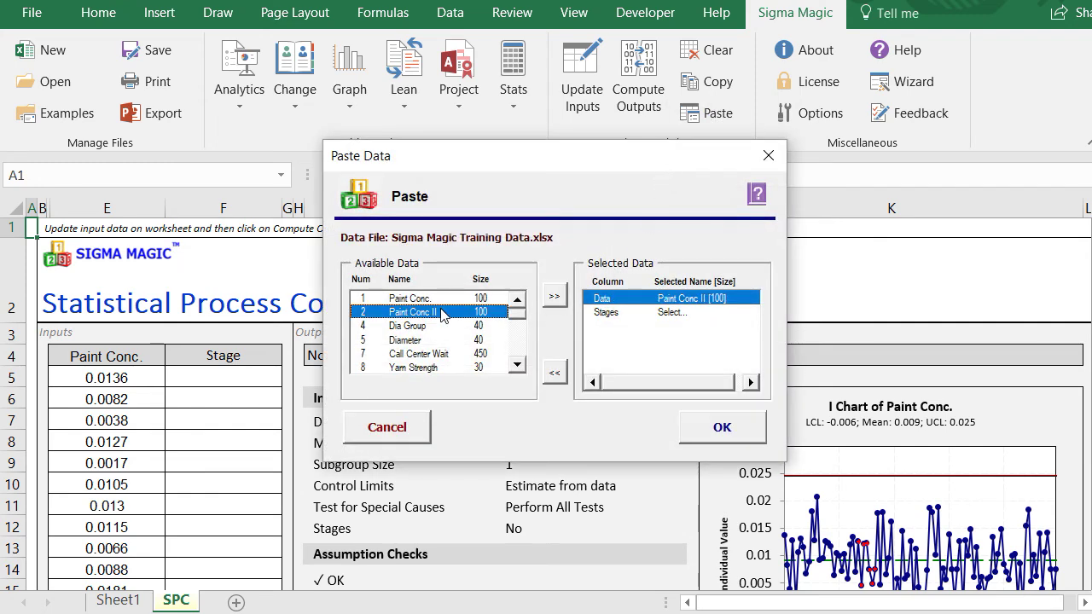
left_click(684, 314)
left_click(416, 328)
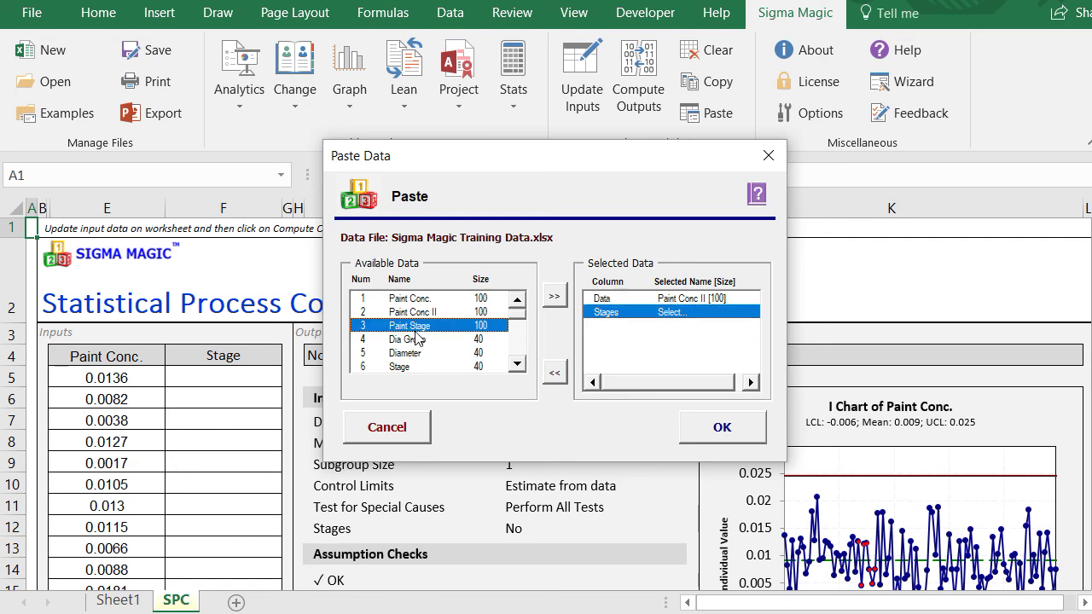
left_click(736, 432)
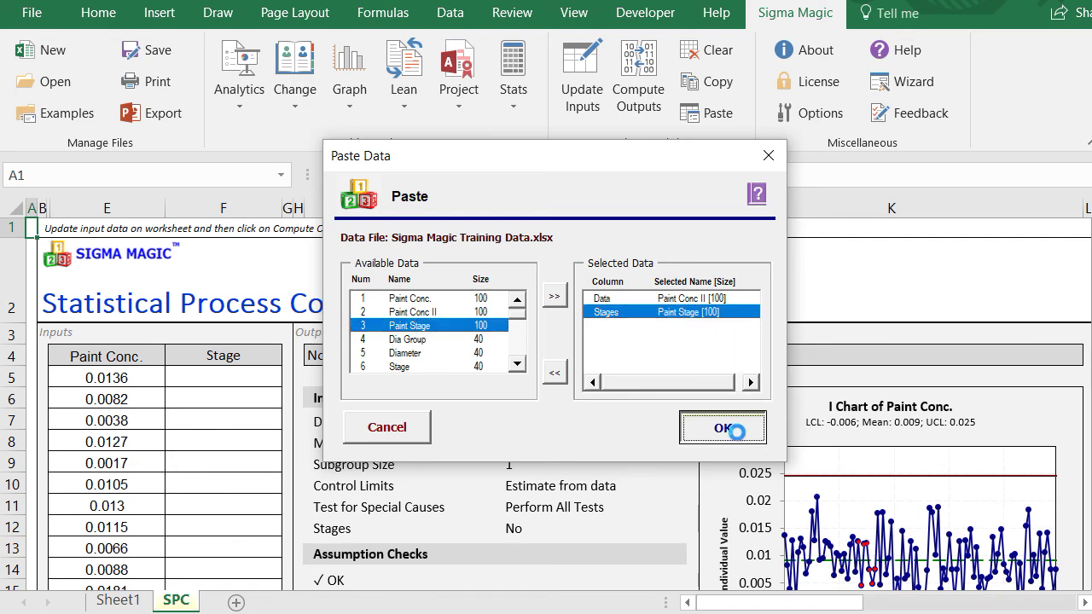
scroll(630, 413, "down", 1)
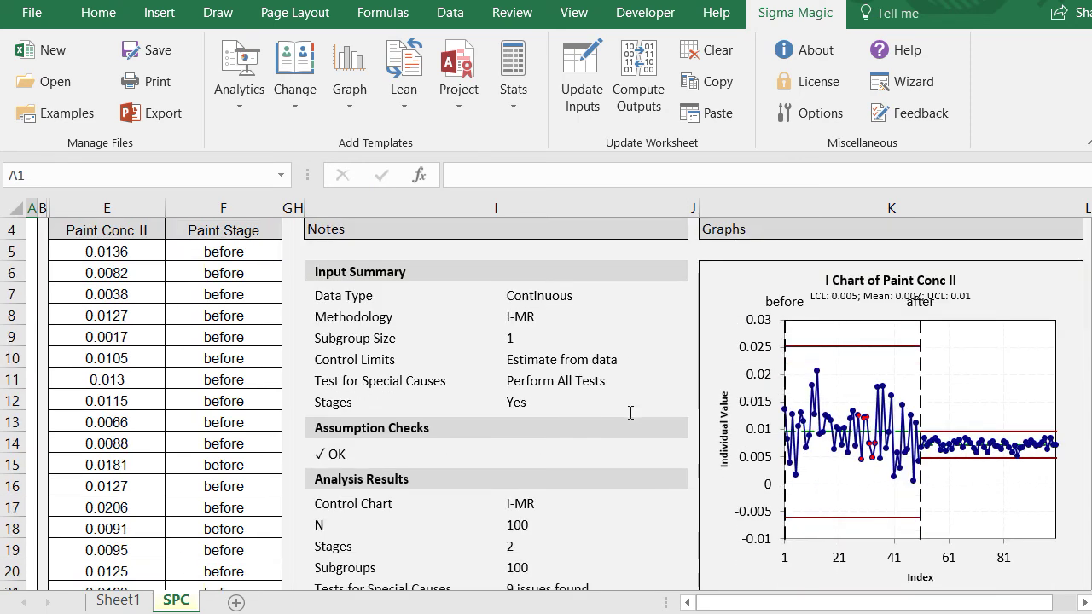